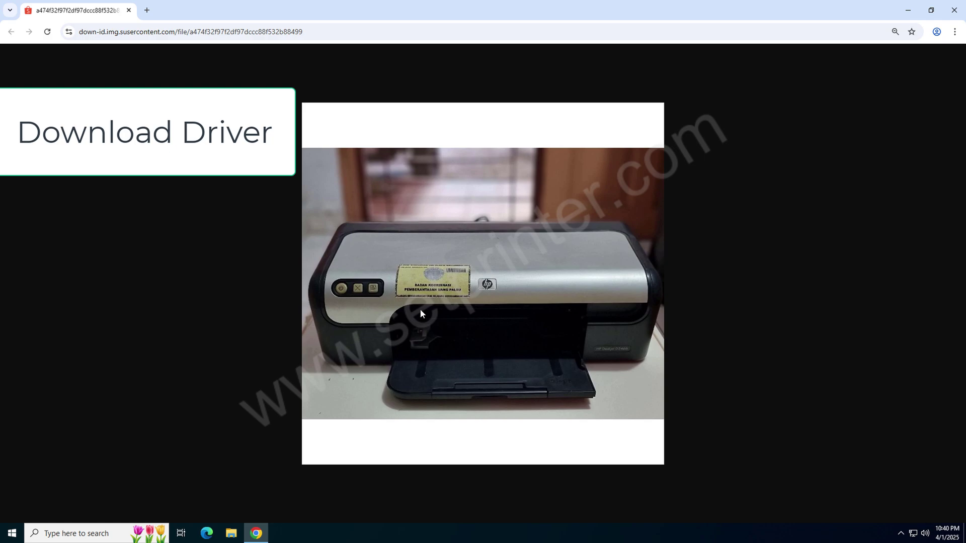
Step: Minimize the browser and identify the full feature driver and basic driver files on the desktop
click(910, 14)
click(162, 114)
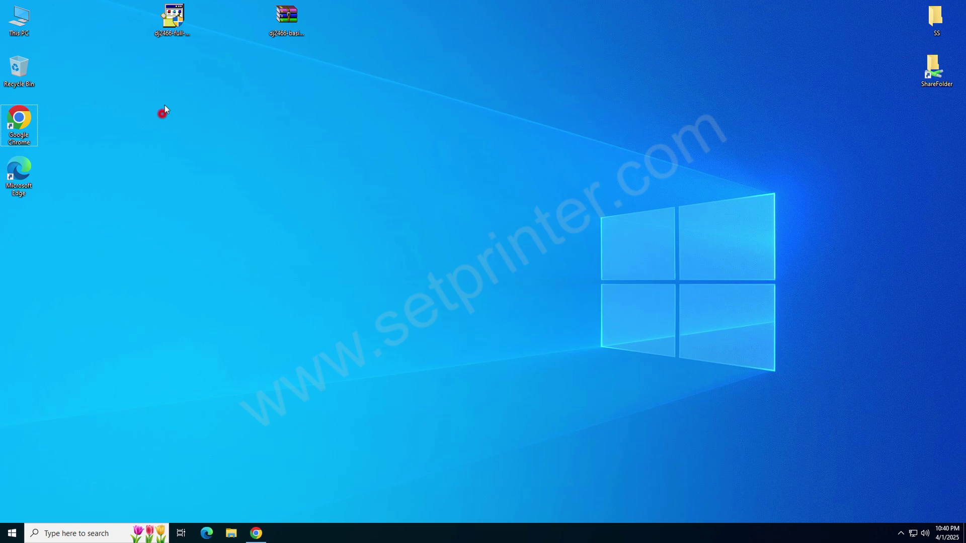
click(176, 22)
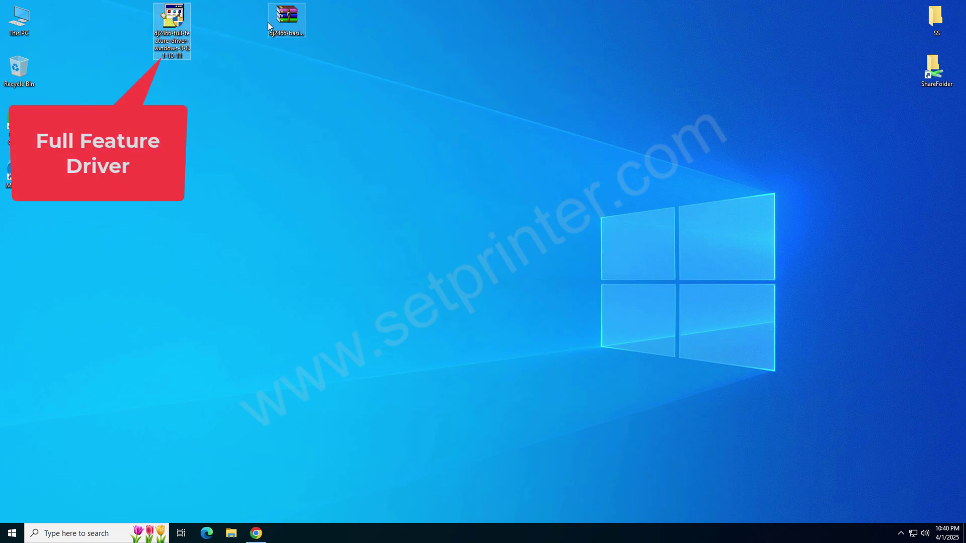
click(289, 19)
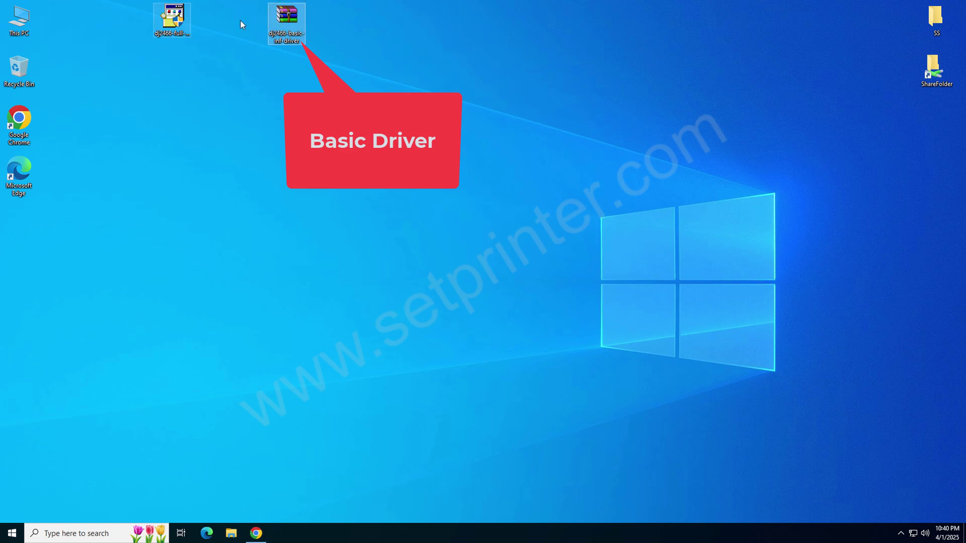
click(174, 27)
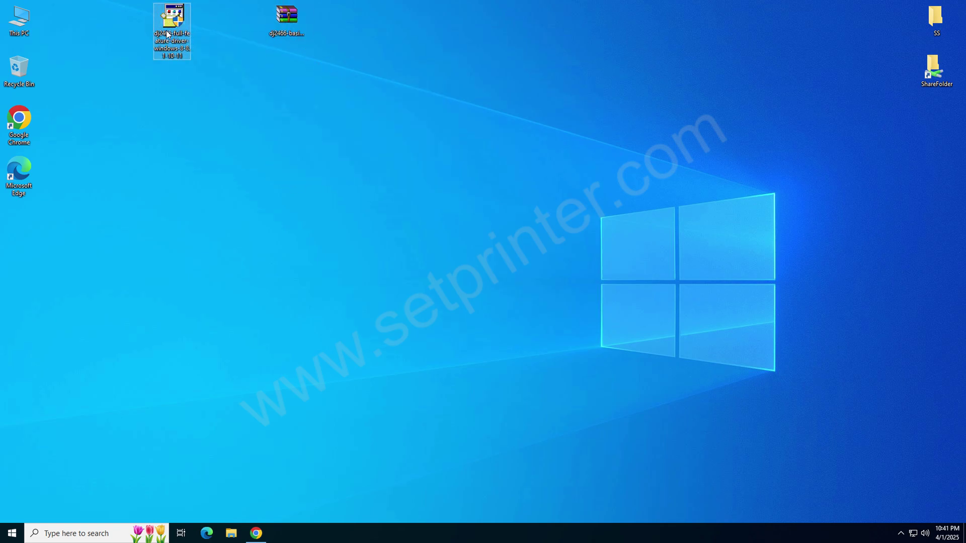
click(290, 18)
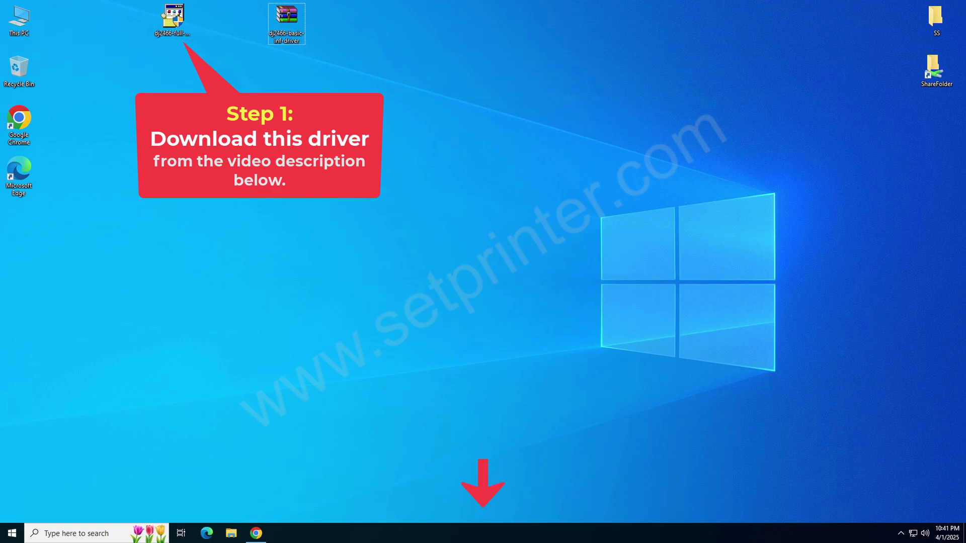
Step: Run the dj2466 full feature driver installer and start installing the HP Deskjet Printer Series software
click(177, 25)
double_click(177, 25)
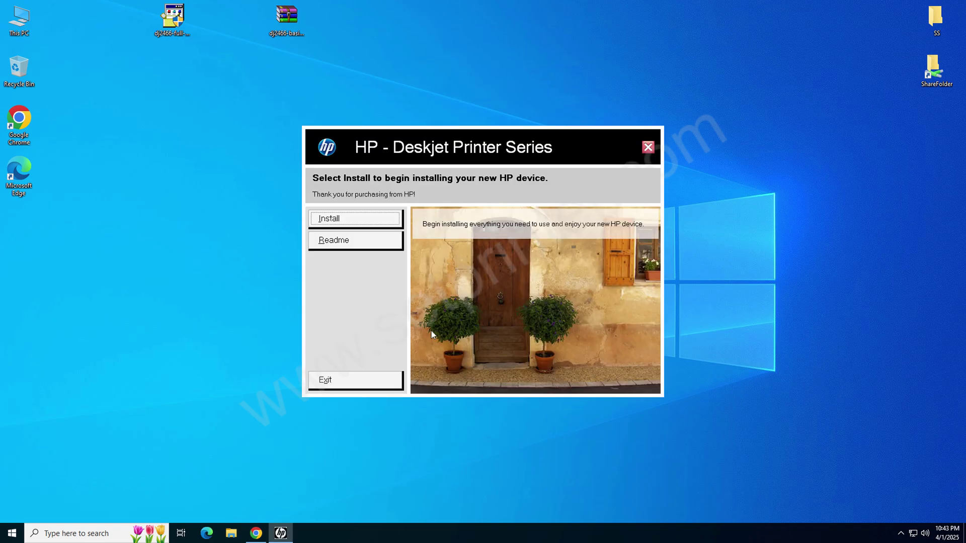
click(346, 224)
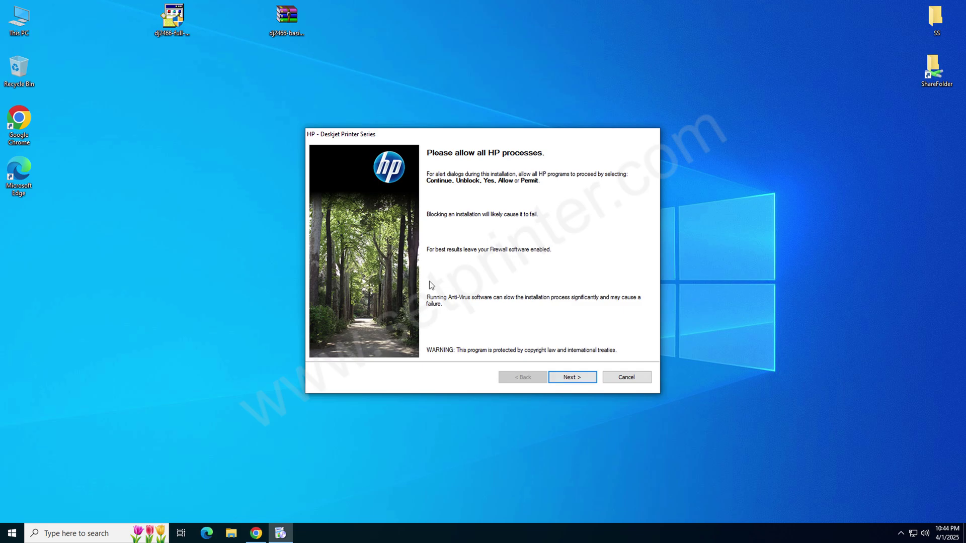
Step: Continue past the HP processes notice and accept the installation agreements and settings to proceed
click(572, 377)
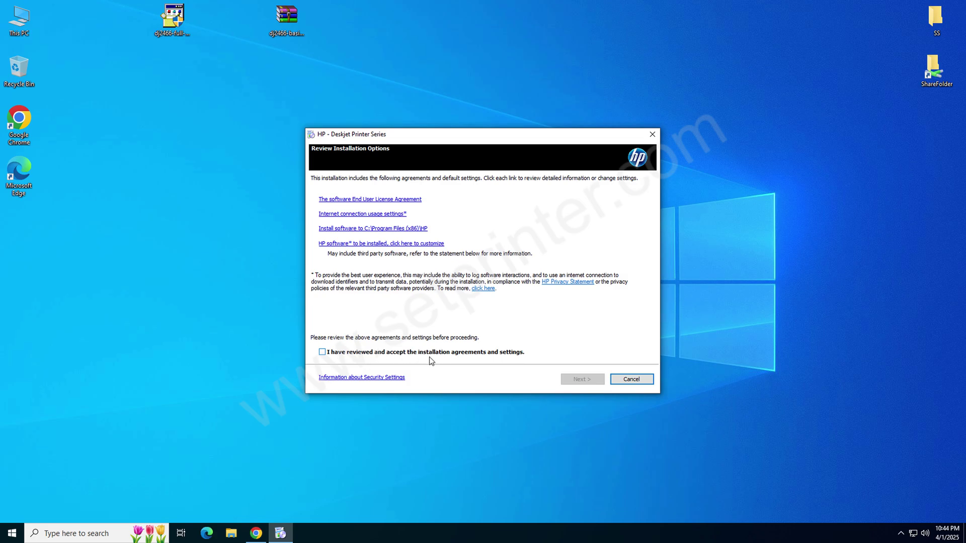
click(322, 352)
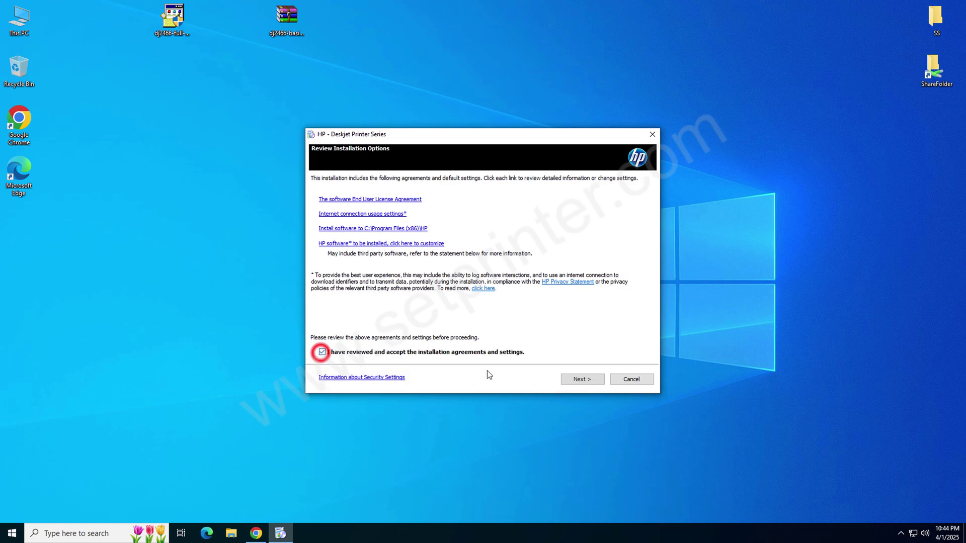
click(582, 379)
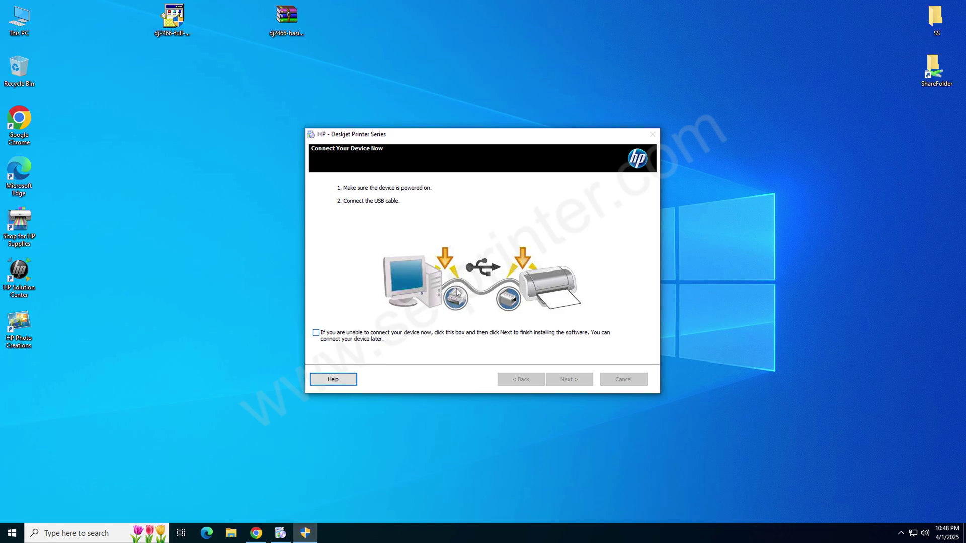
Step: Finish the installation without connecting the printer, keeping the Add a Device desktop shortcut, and dismiss the Bing Bar compatibility notice
click(319, 335)
click(583, 380)
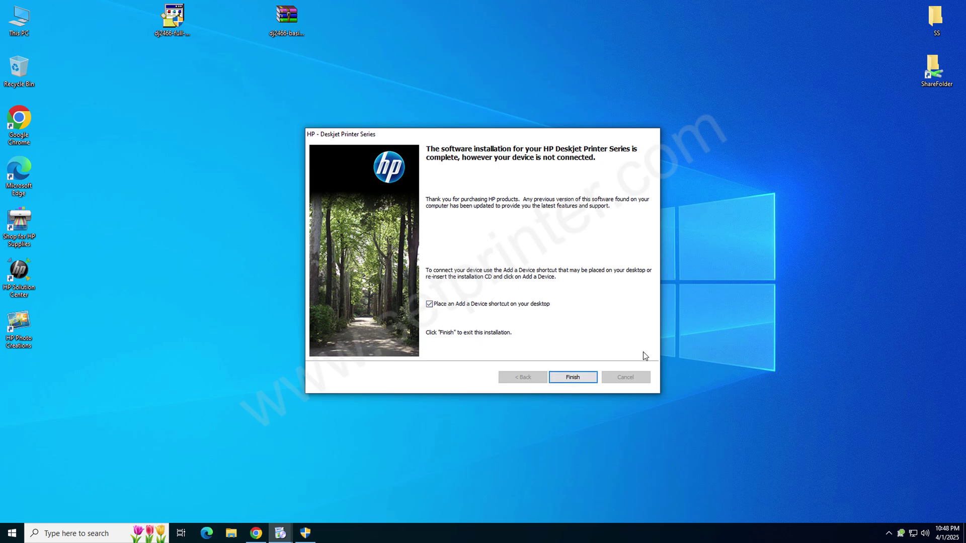
click(574, 378)
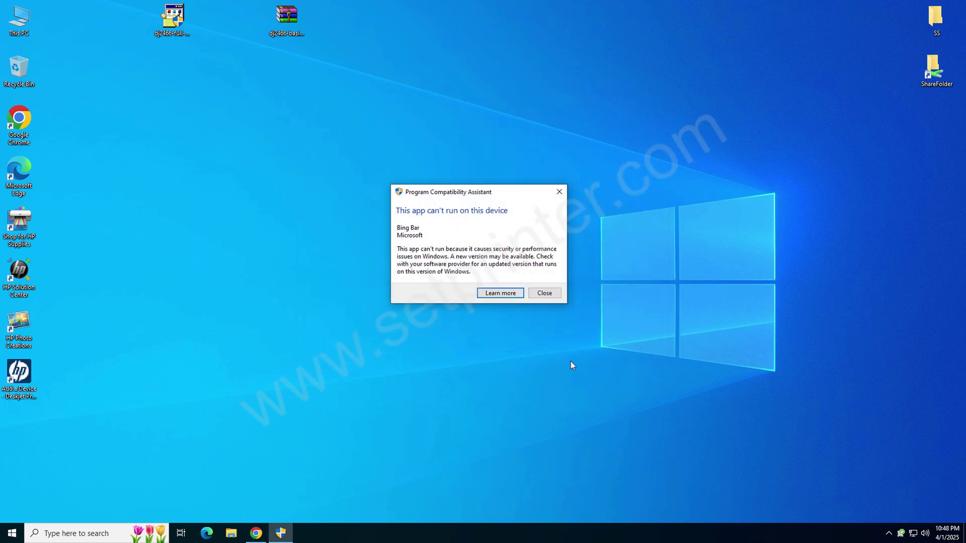
click(544, 293)
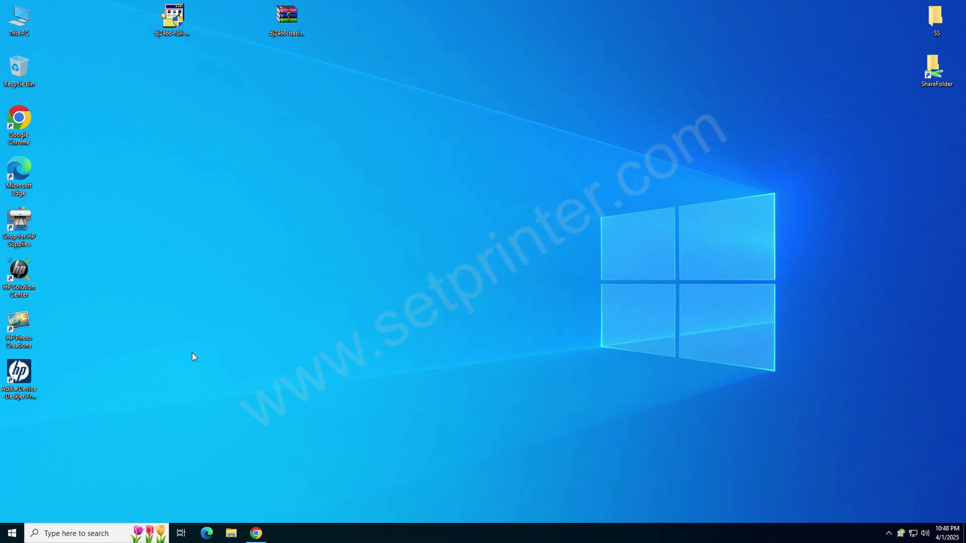
click(24, 382)
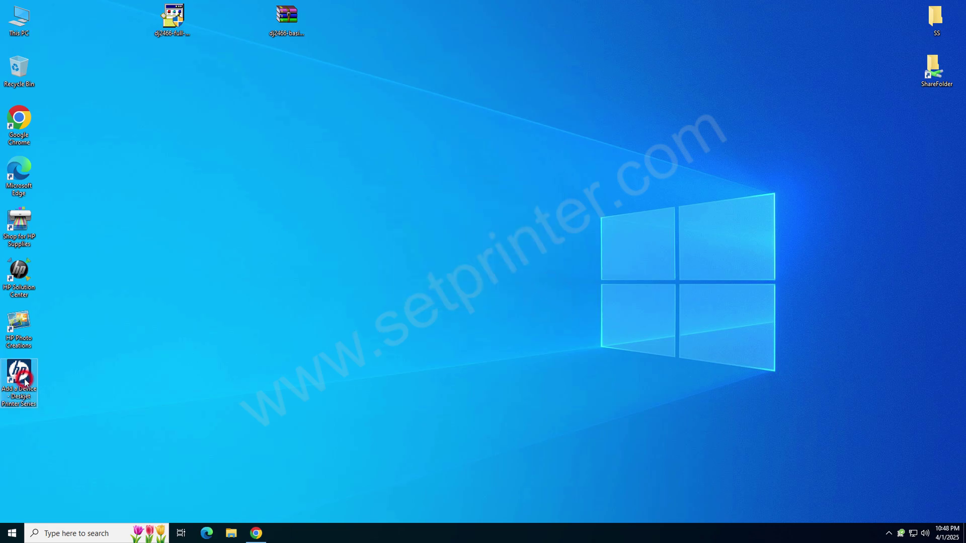
click(22, 326)
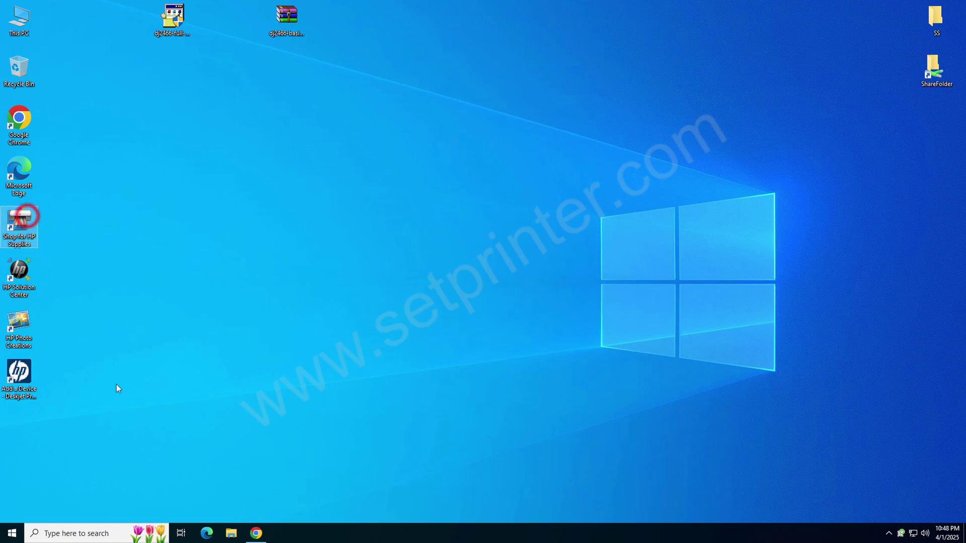
drag(122, 395, 26, 223)
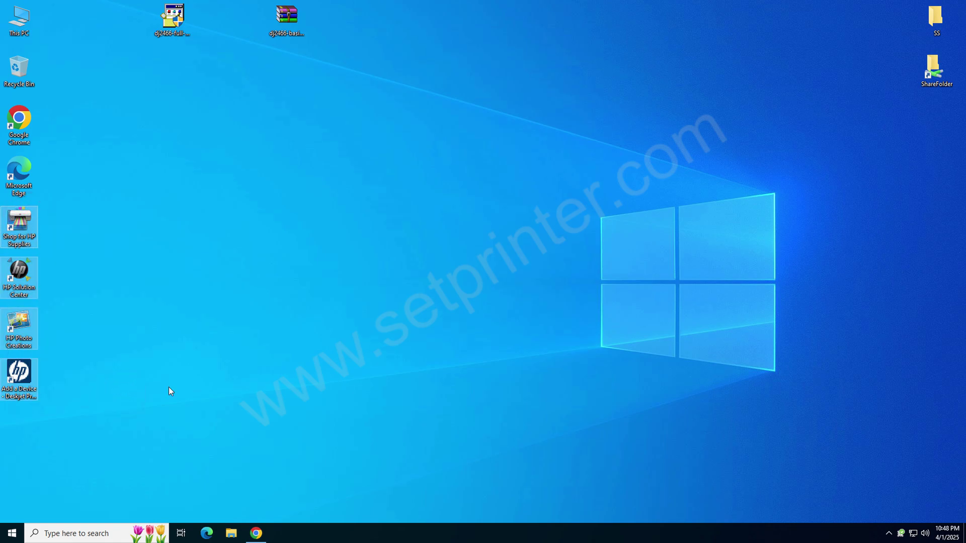
click(169, 387)
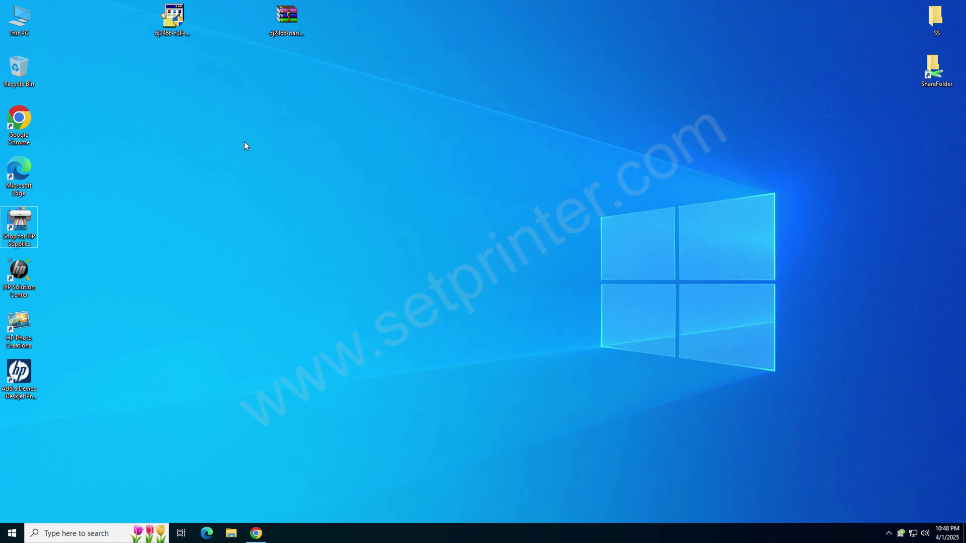
drag(244, 141, 488, 328)
Step: Extract the dj2466-basic-inf-driver archive to its own folder and place that folder directly below the archive on the desktop
click(292, 18)
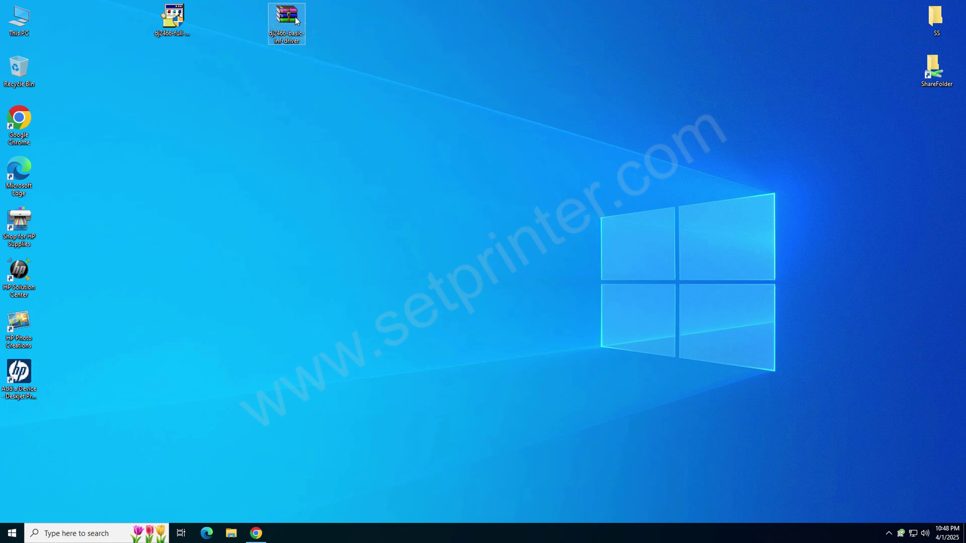
right_click(296, 20)
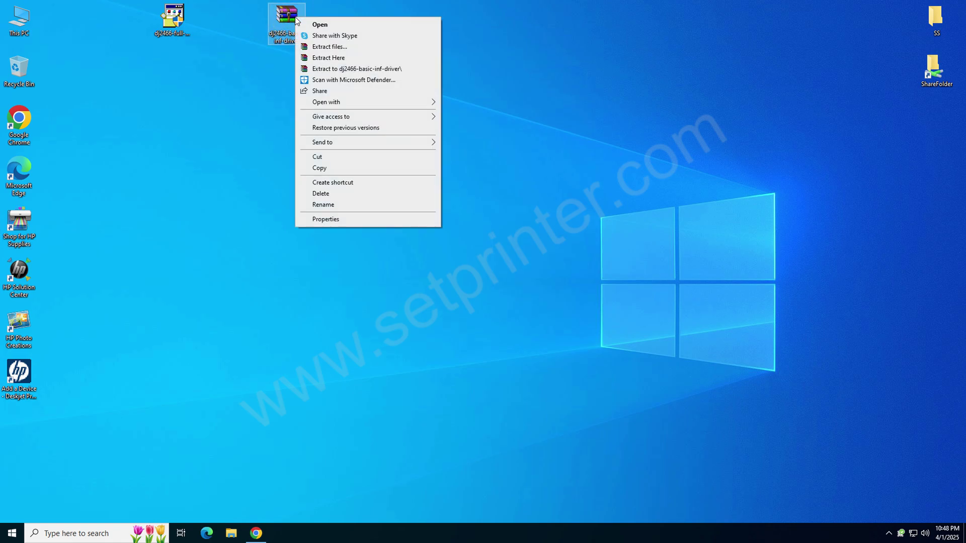
click(325, 69)
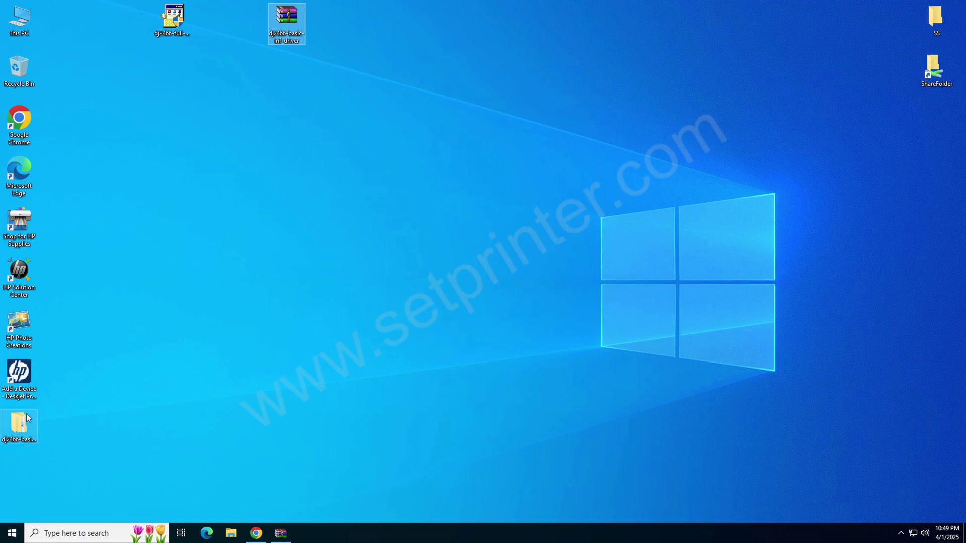
drag(18, 425, 291, 72)
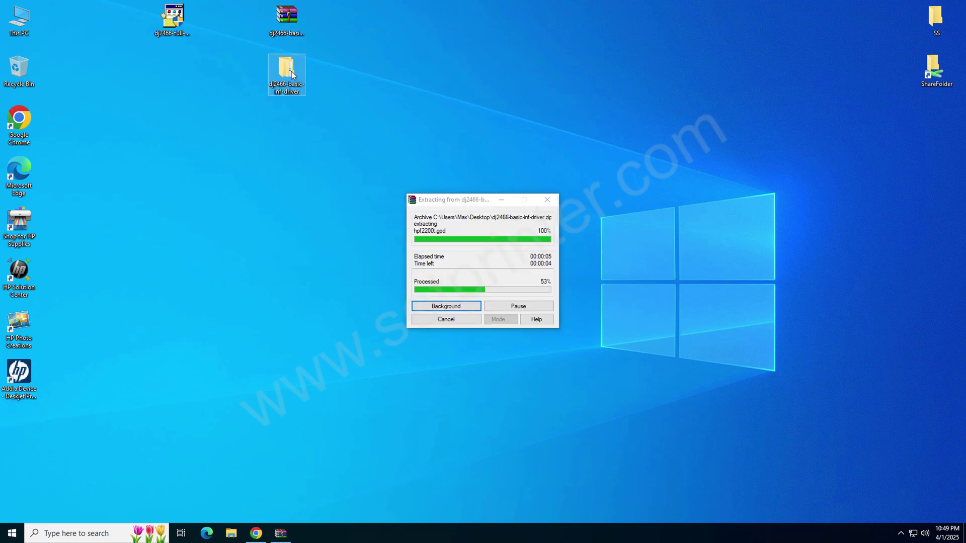
Step: Check the contents of the driver-for-64bit folder inside the extracted dj2466-basic-inf-driver folder, and close the window
double_click(291, 72)
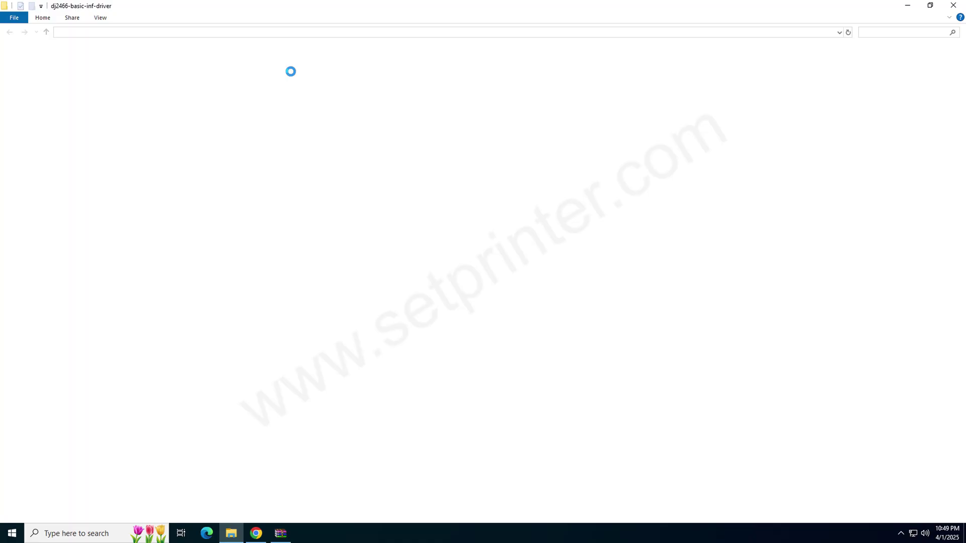
double_click(124, 73)
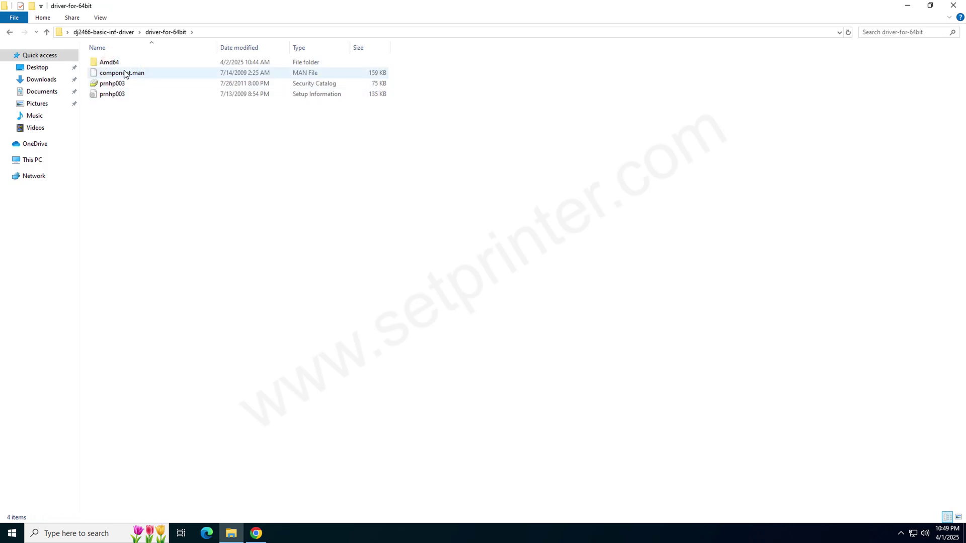
click(952, 7)
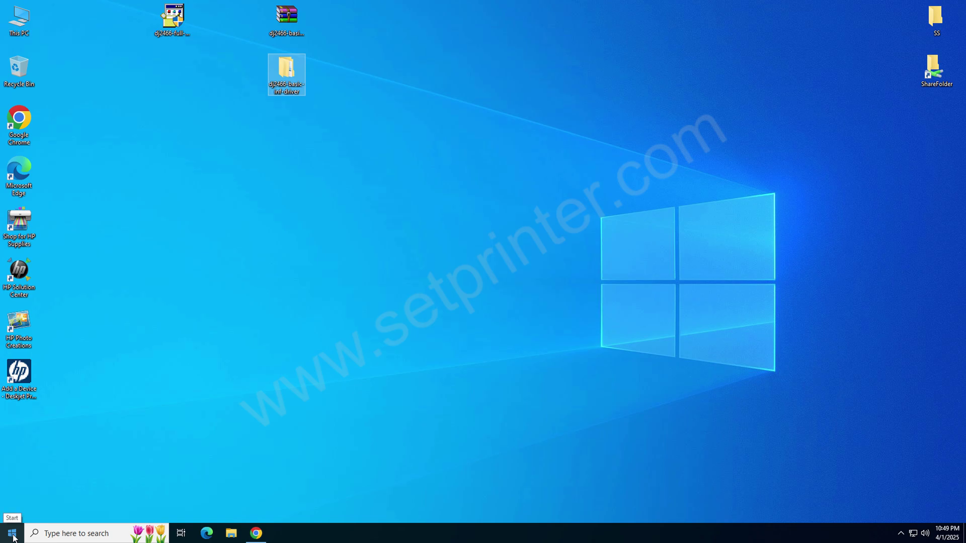
Step: Open the Printers & scanners page in the Devices section of Windows Settings
click(12, 535)
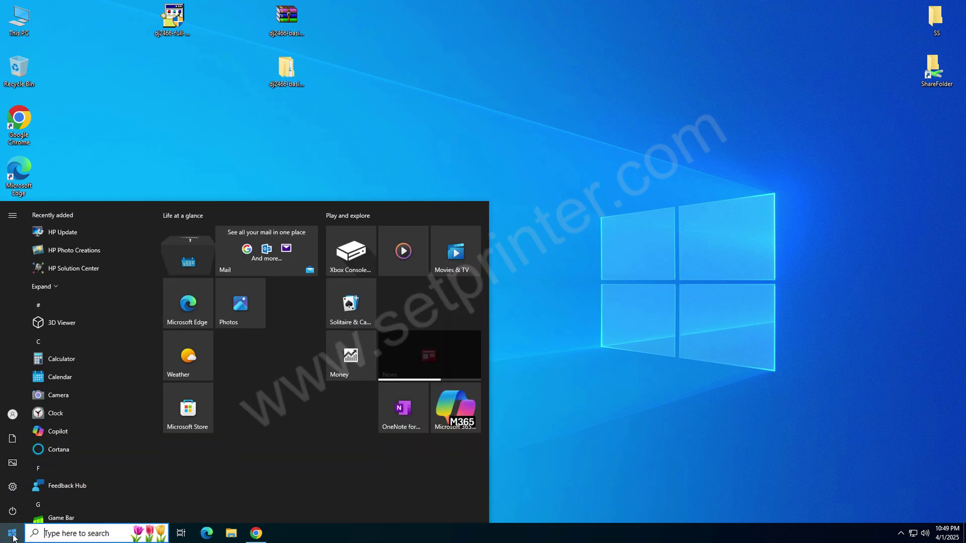
click(18, 485)
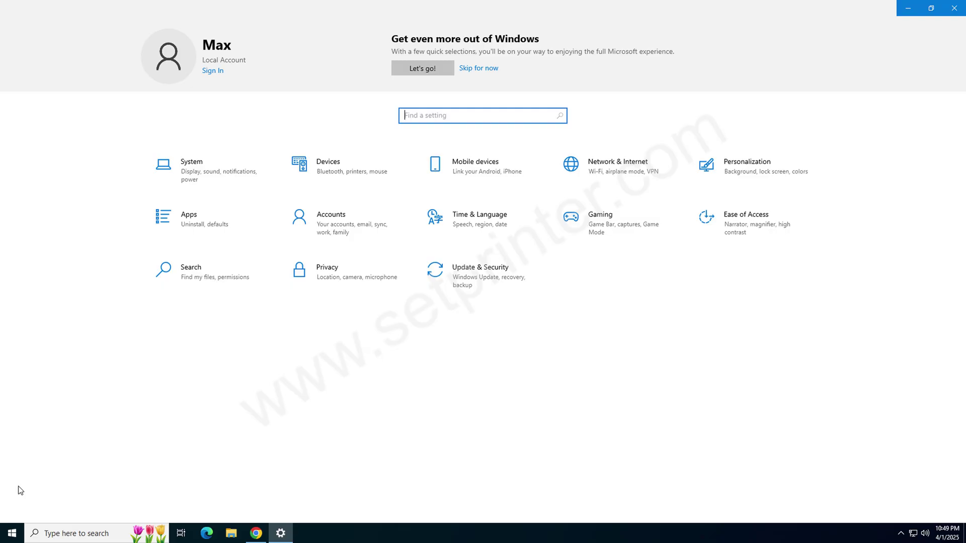
click(326, 173)
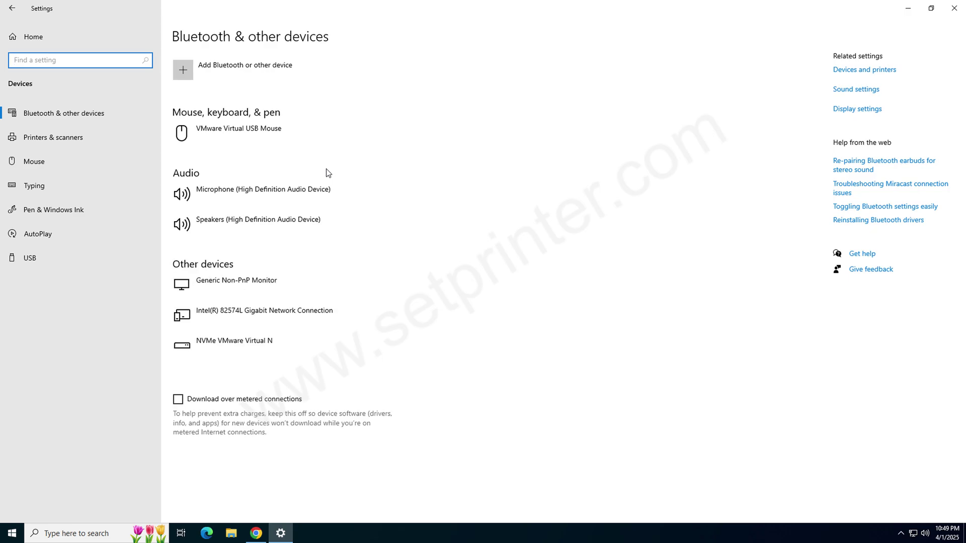
click(48, 138)
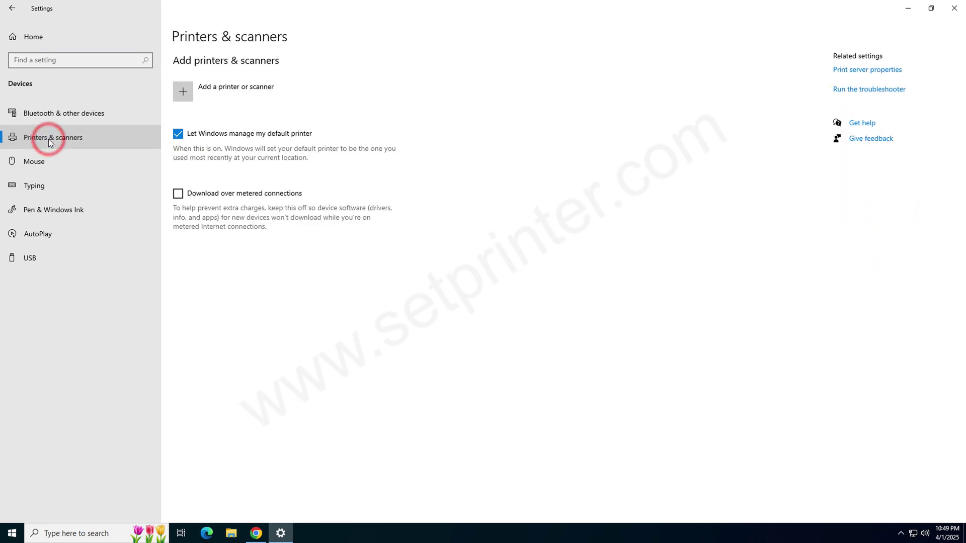
Step: Start adding an unlisted printer as a local or network printer with manual settings
click(233, 88)
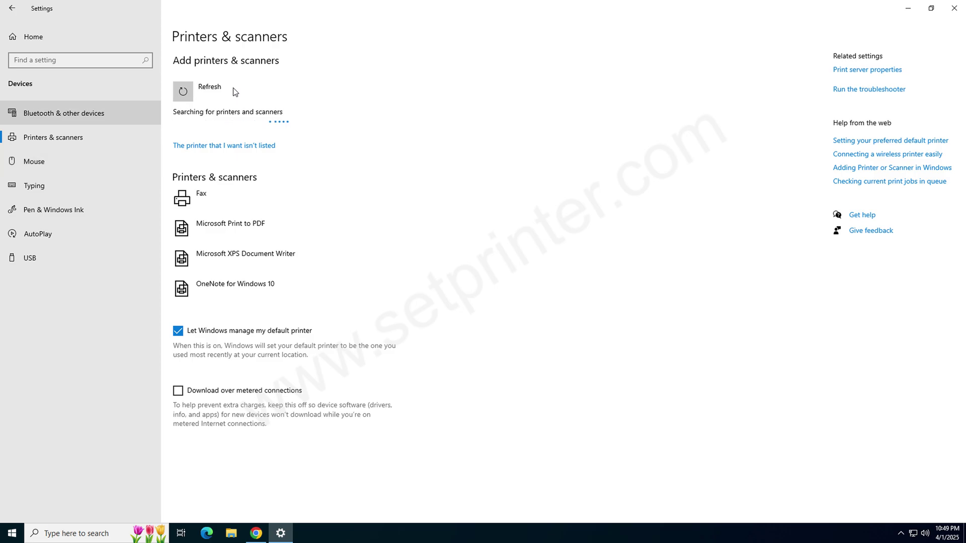
click(225, 146)
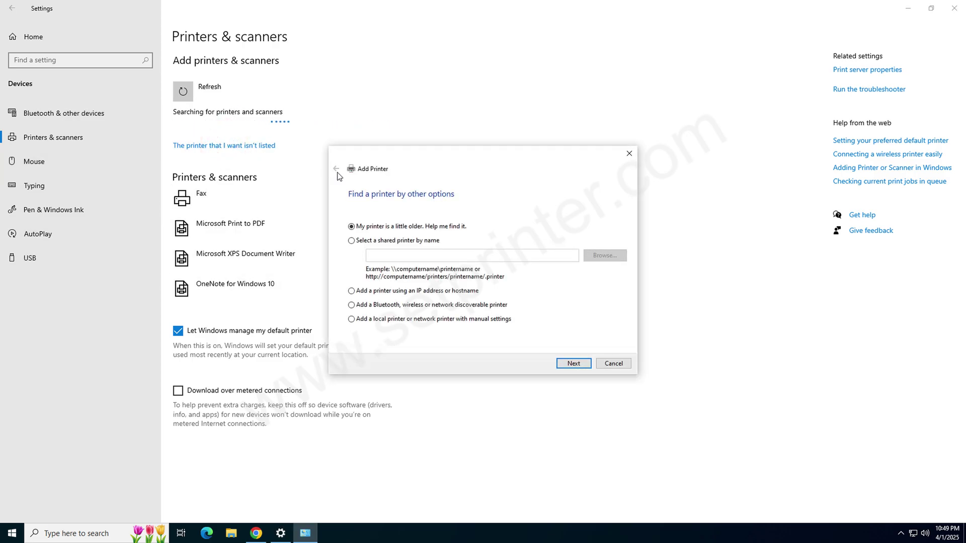
click(352, 320)
click(580, 366)
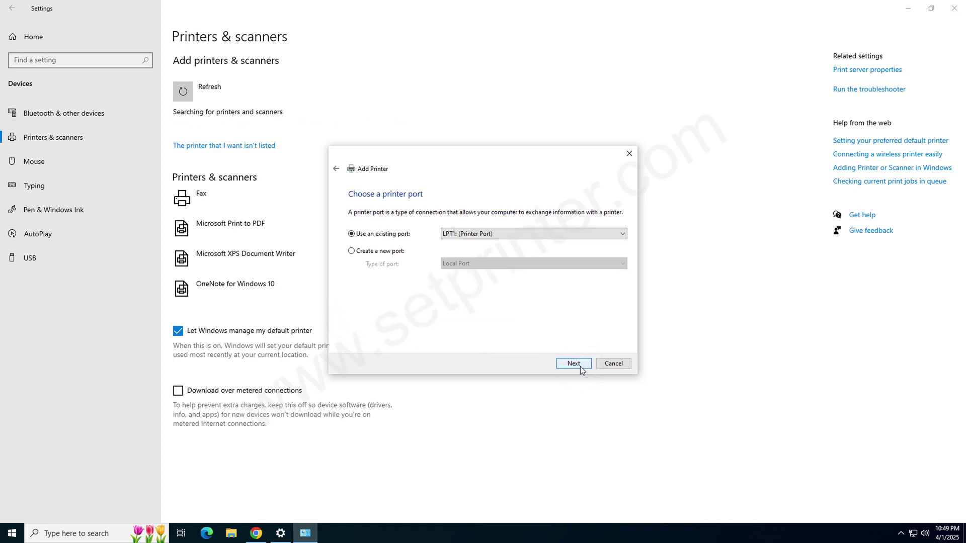
Step: Use the existing port USB001 (Virtual Printer Port for USB) for the new printer and continue
click(492, 237)
click(496, 235)
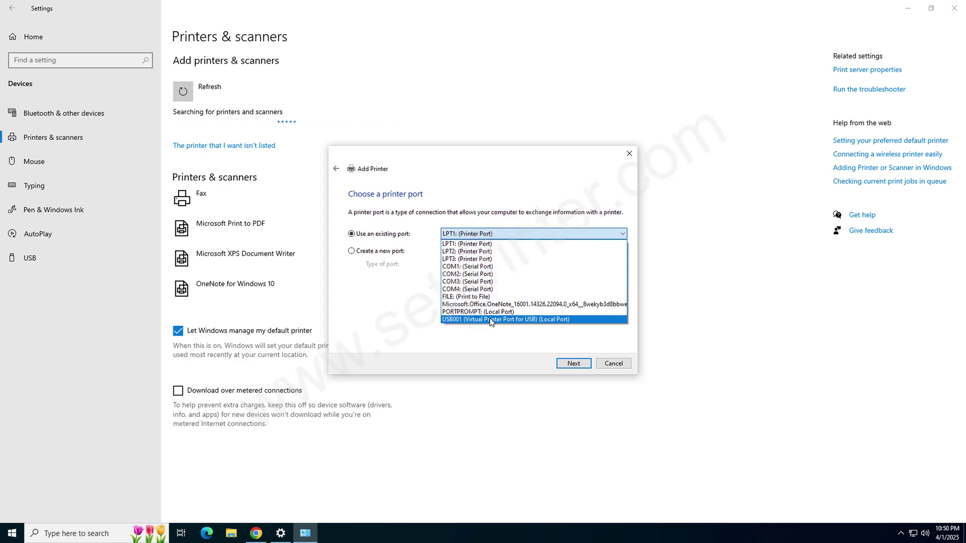
click(491, 320)
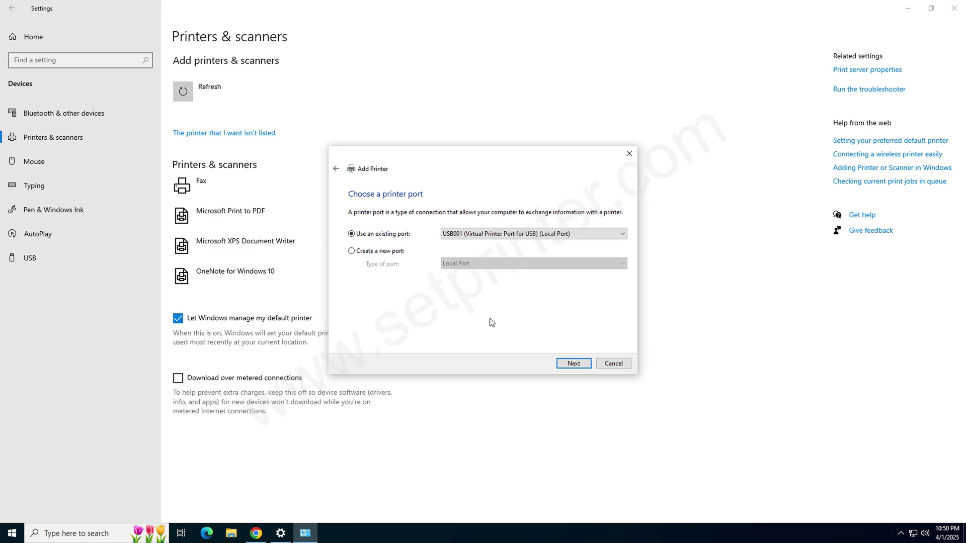
click(578, 364)
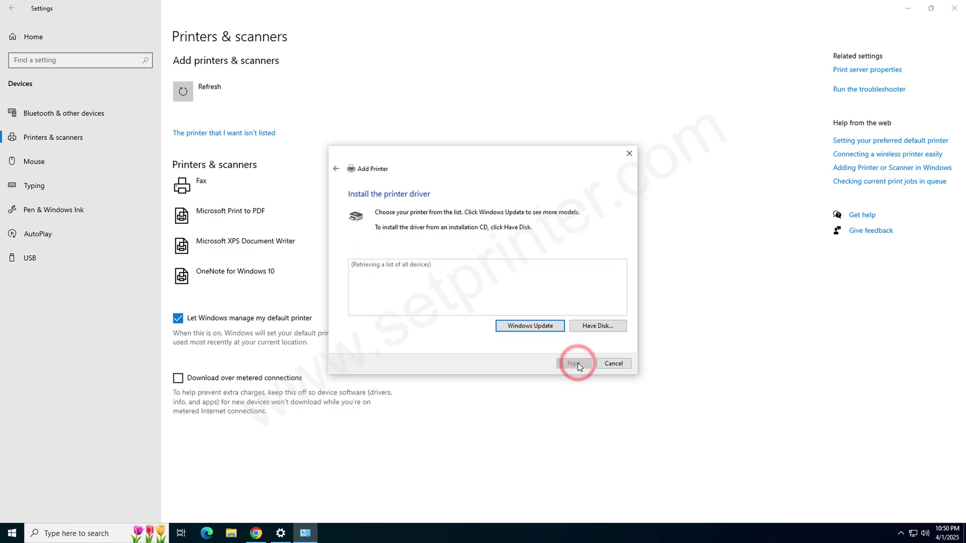
Step: Load the printer driver from disk using prnhp003.inf in the driver-for-64bit folder of dj2466-basic-inf-driver on the desktop
click(598, 327)
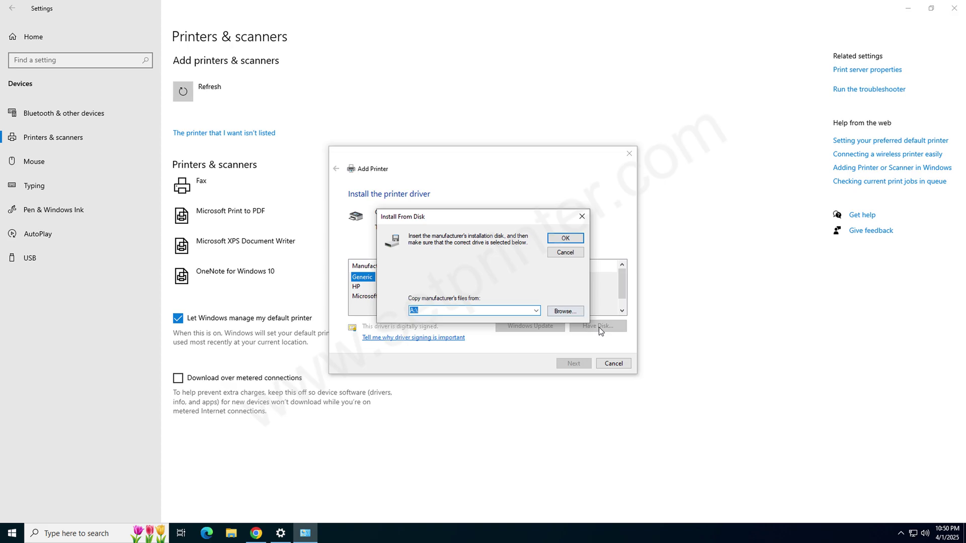
click(573, 313)
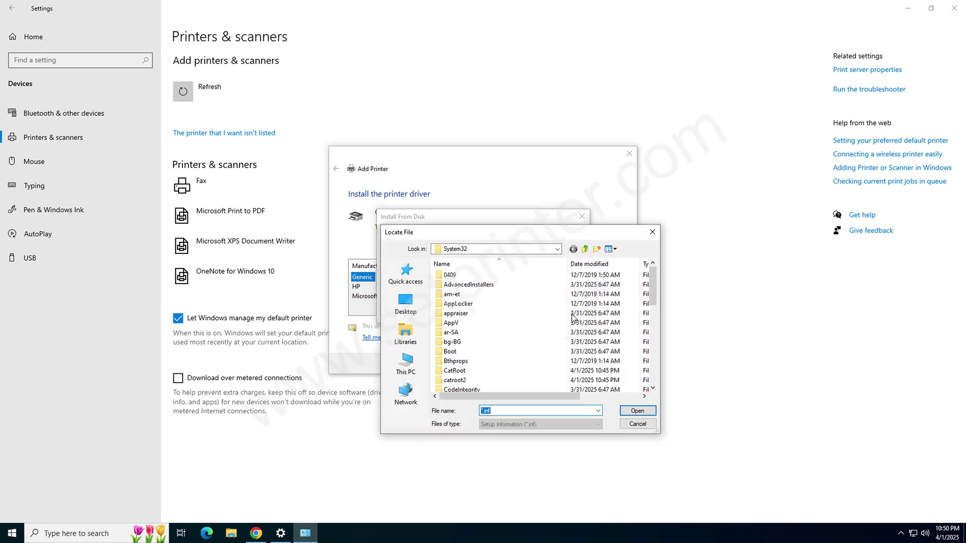
click(408, 300)
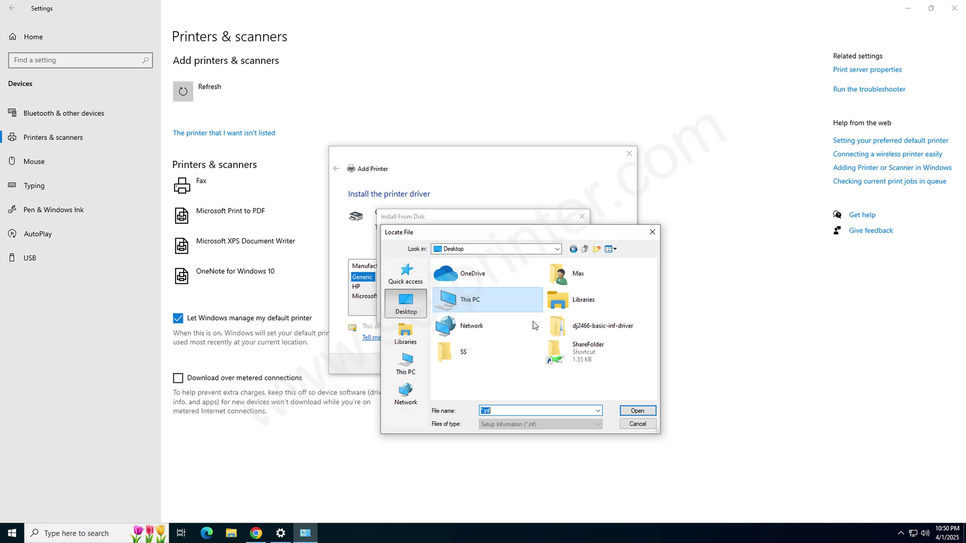
double_click(592, 332)
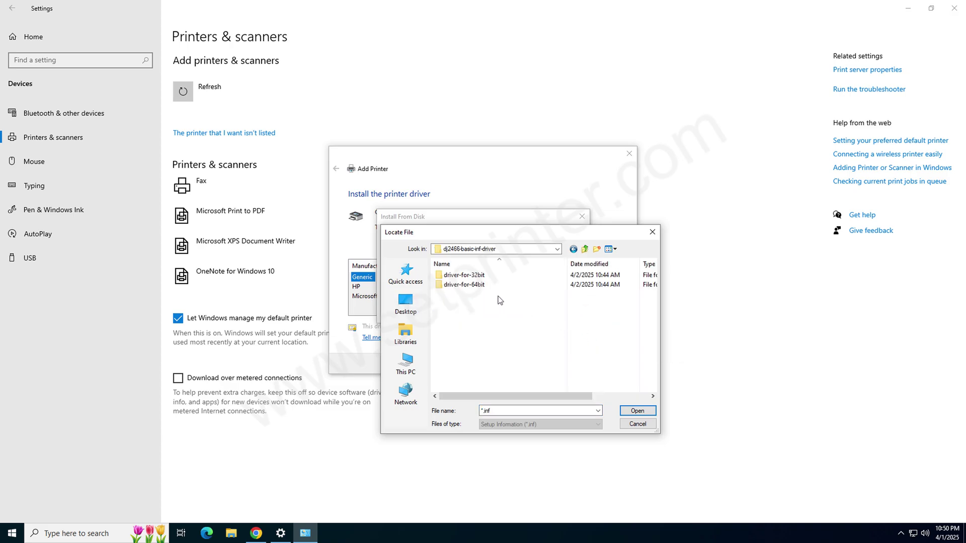
double_click(473, 285)
click(473, 286)
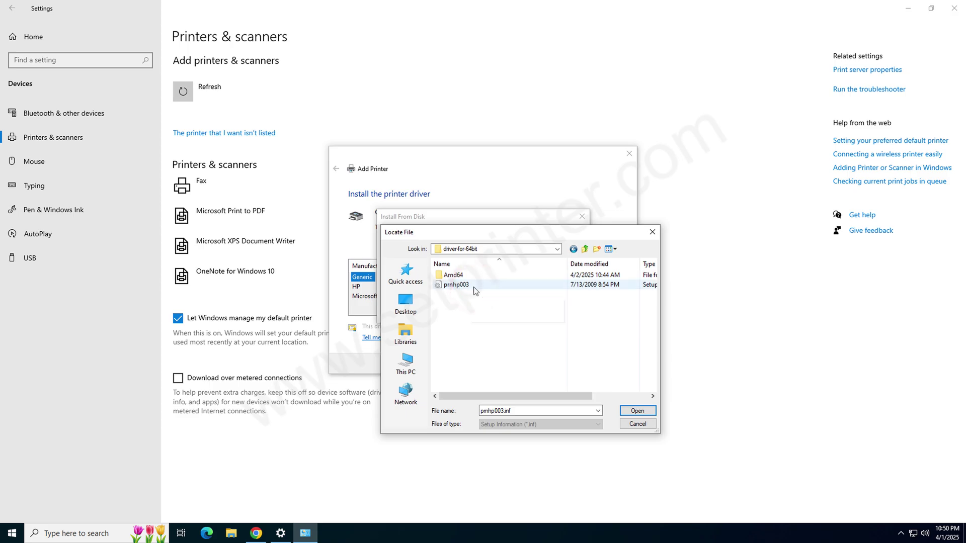
click(446, 290)
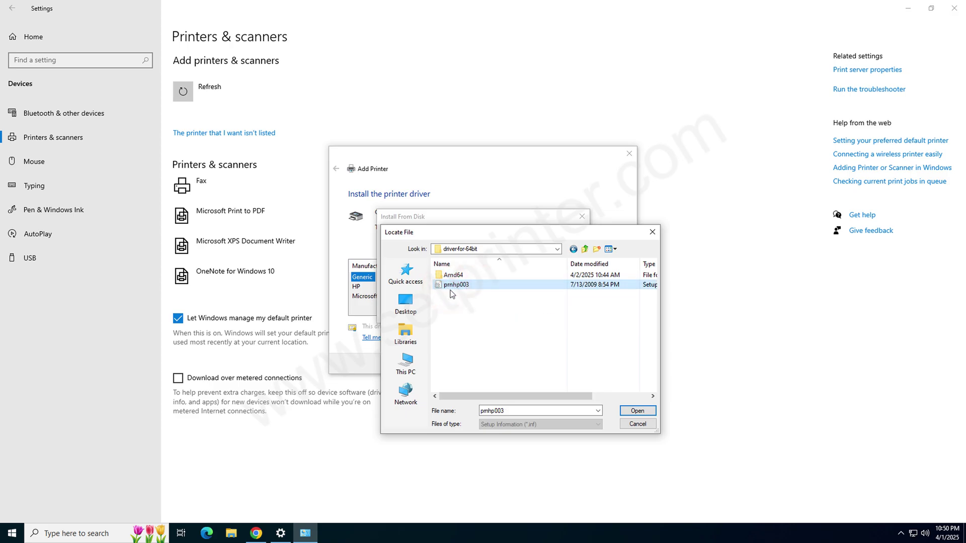
click(632, 411)
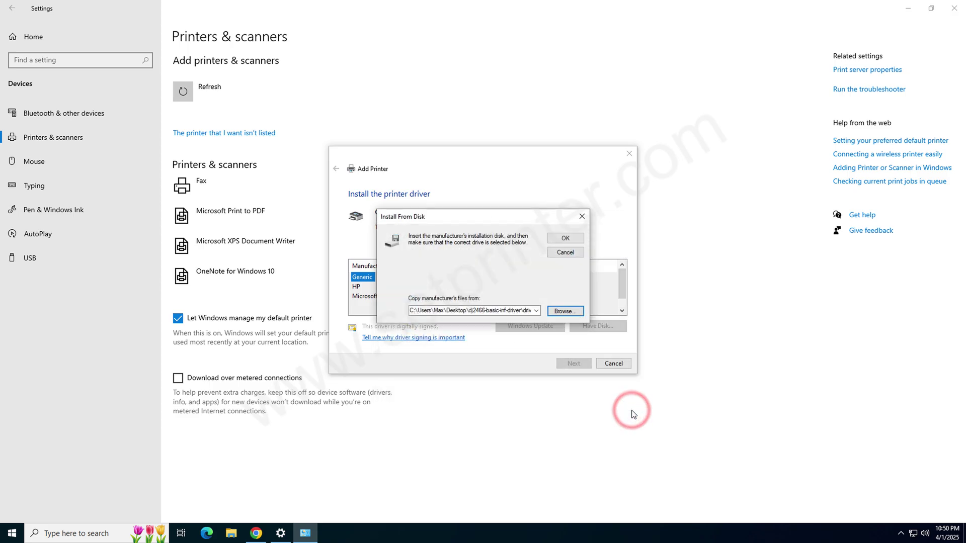
click(558, 238)
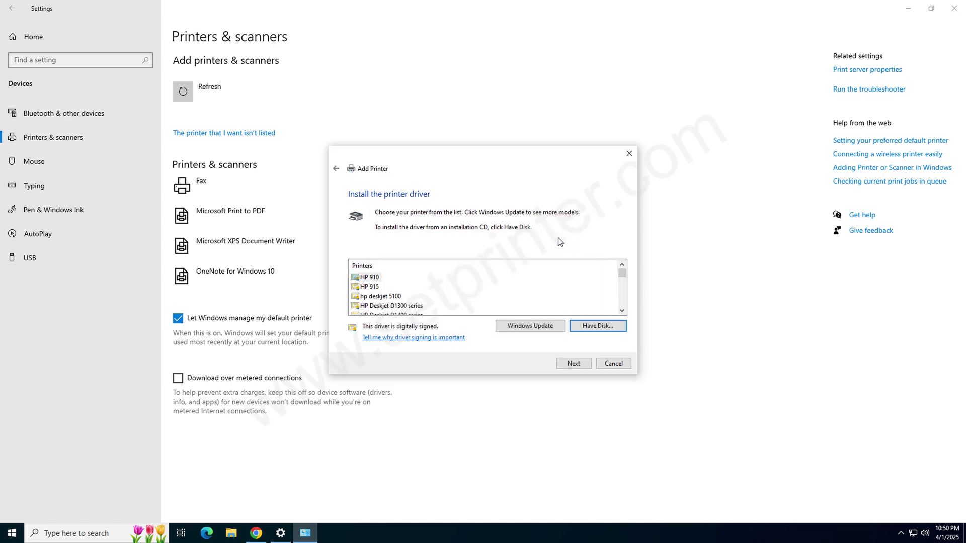
Step: Choose the HP Deskjet D2400 series driver from the printer list and continue
click(621, 312)
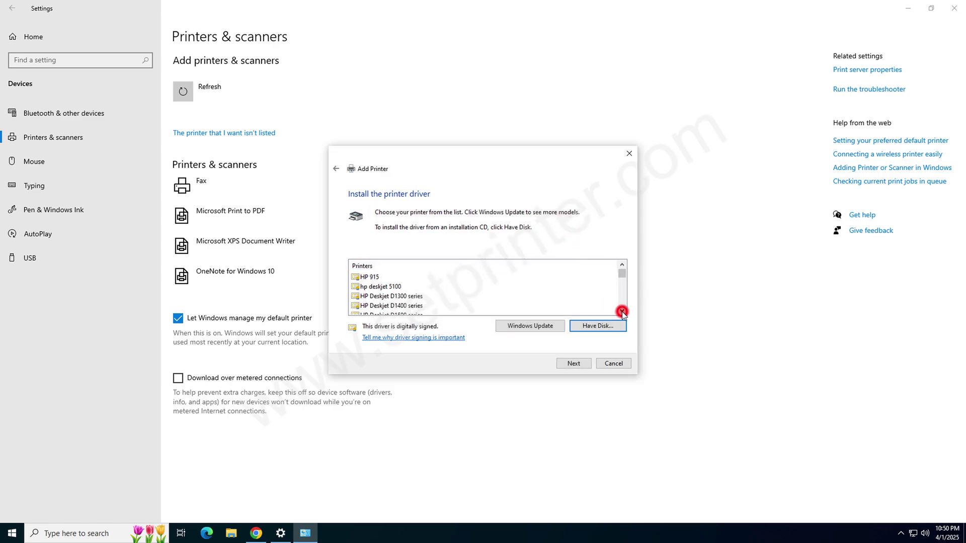
click(622, 312)
click(622, 312)
click(622, 312)
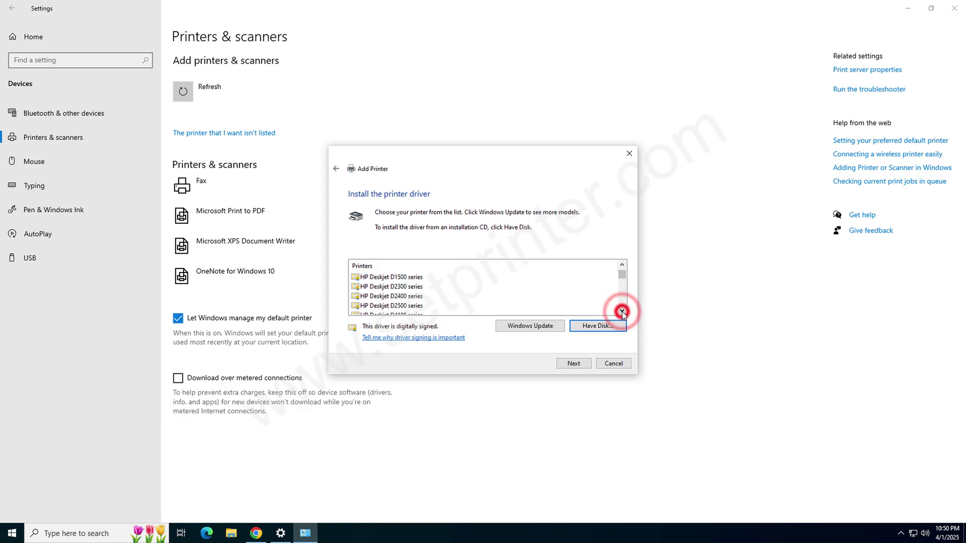
click(378, 297)
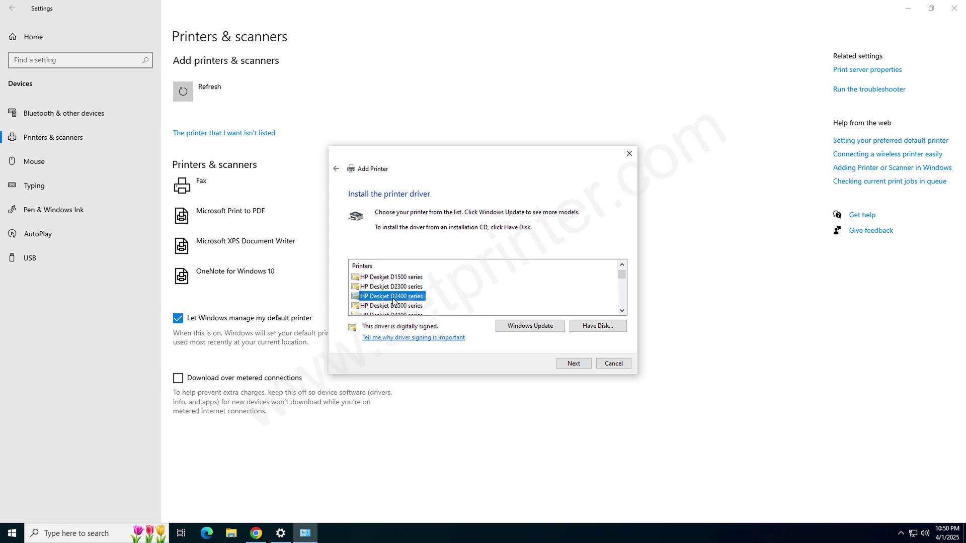
click(578, 364)
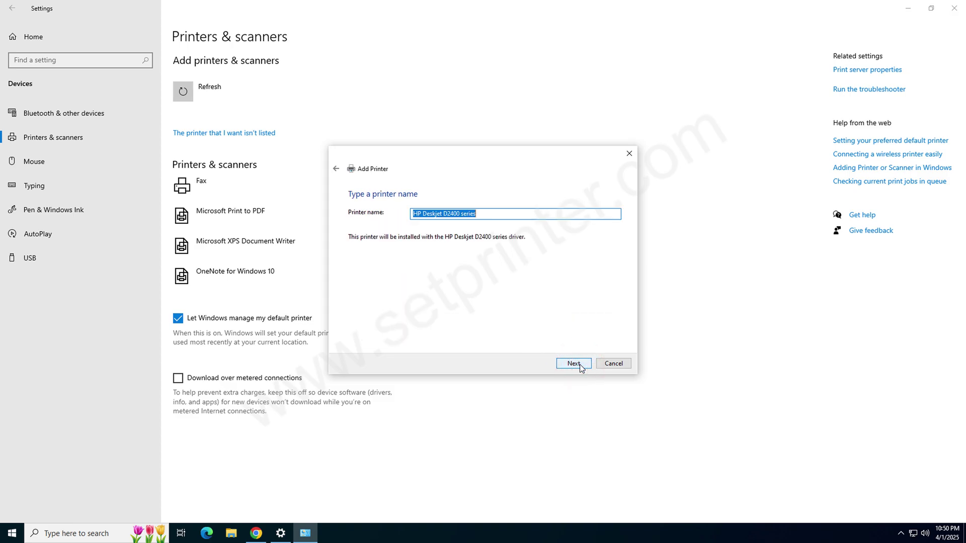
Step: Name the new printer HP Deskjet D2466 and install it
drag(453, 214, 490, 216)
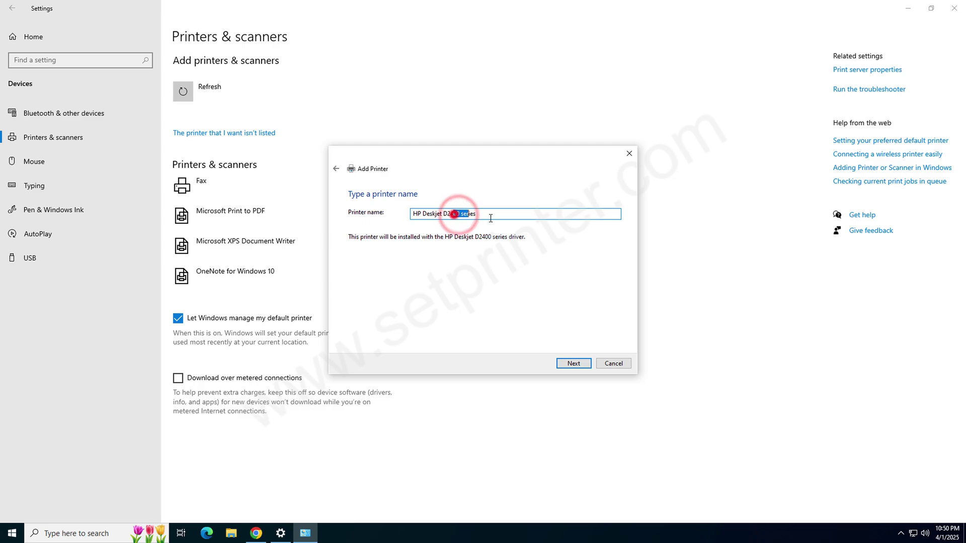
text(66)
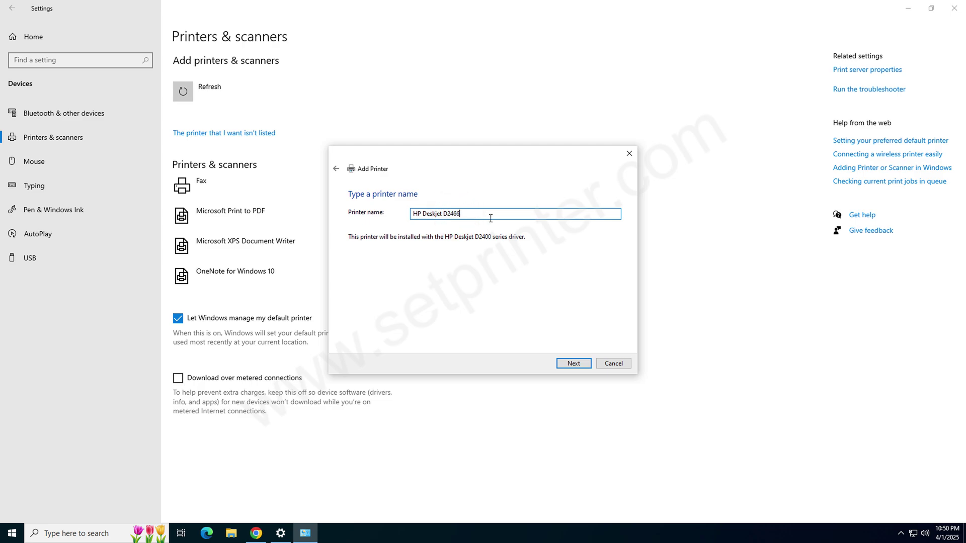
click(575, 364)
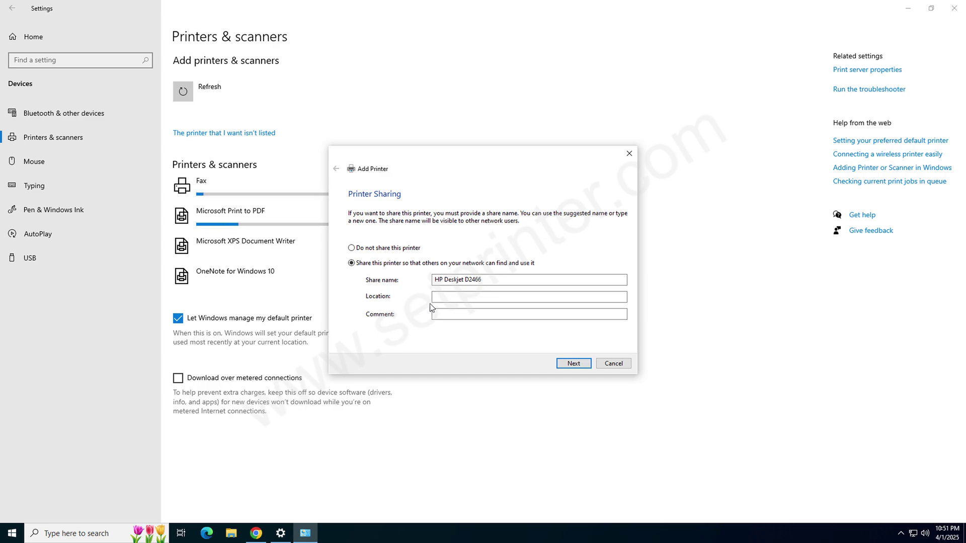
Step: Leave the printer unshared, finish adding it without a test page, and select HP Deskjet D2466 in the printer list
click(369, 251)
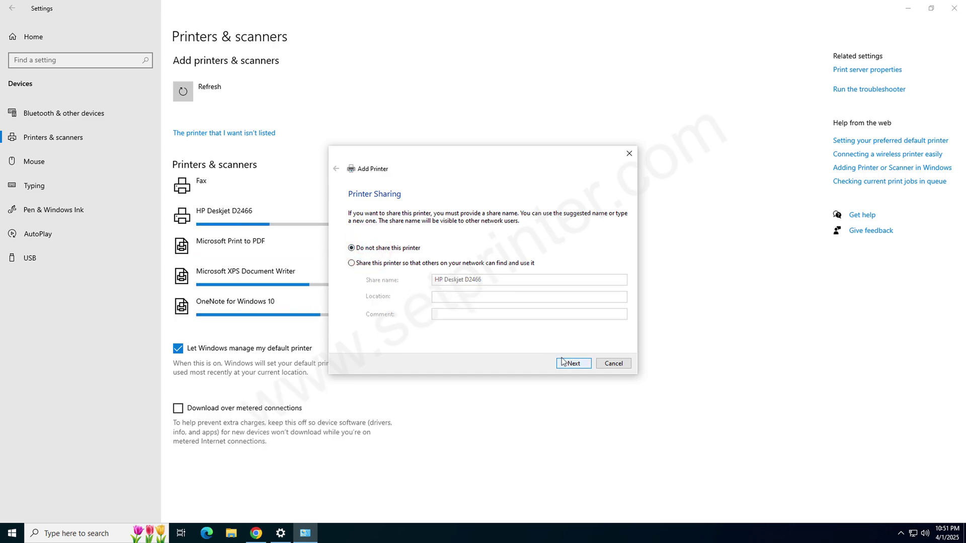
click(577, 367)
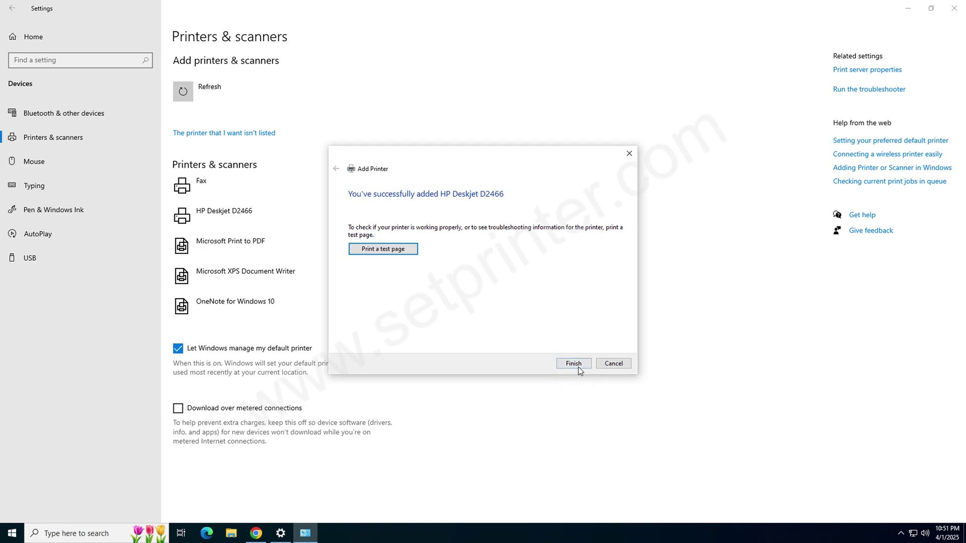
click(577, 367)
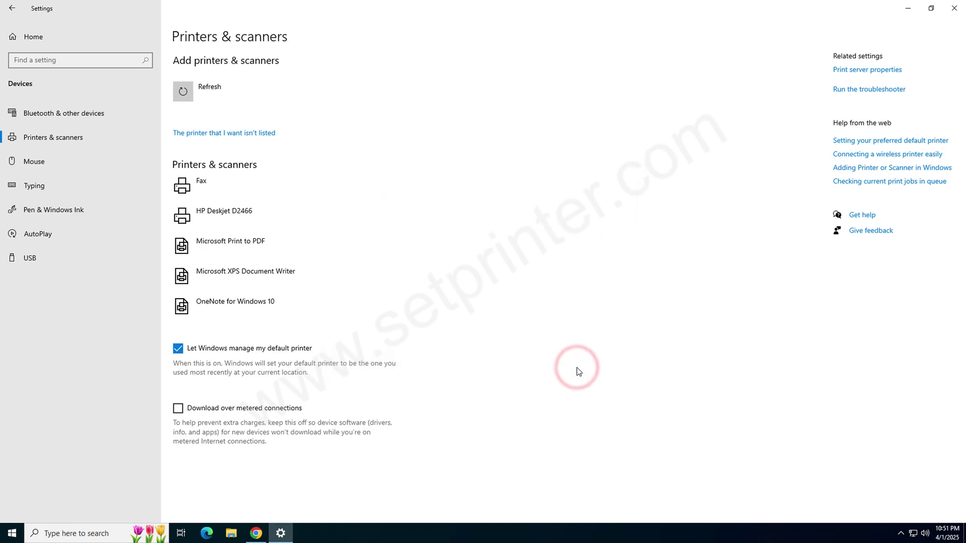
click(241, 220)
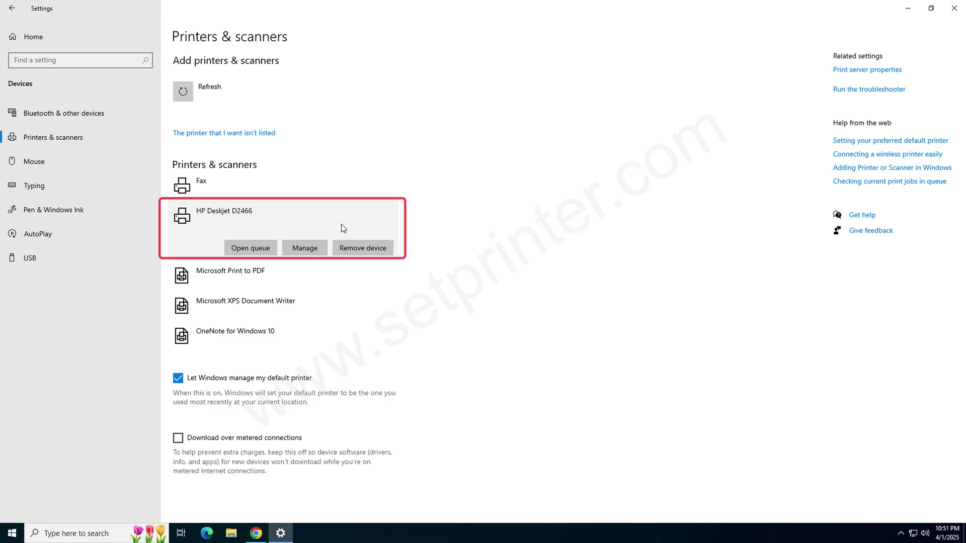